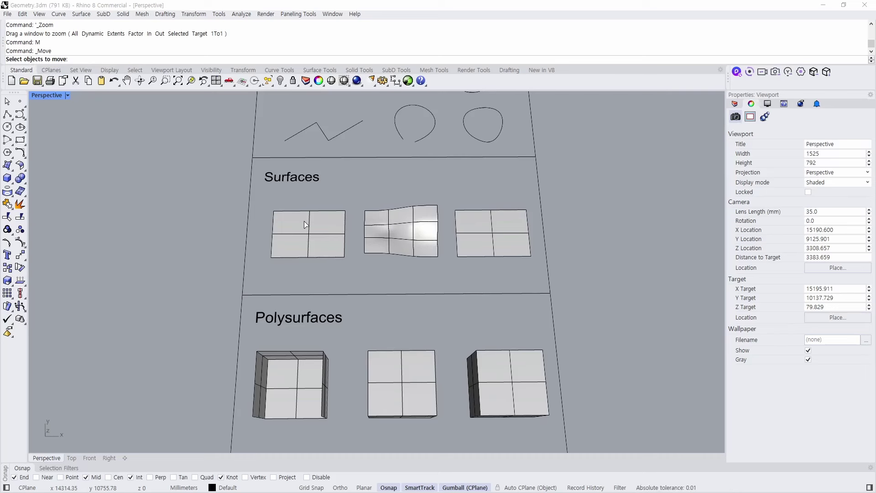
key("Escape")
type("Copy")
key("Return")
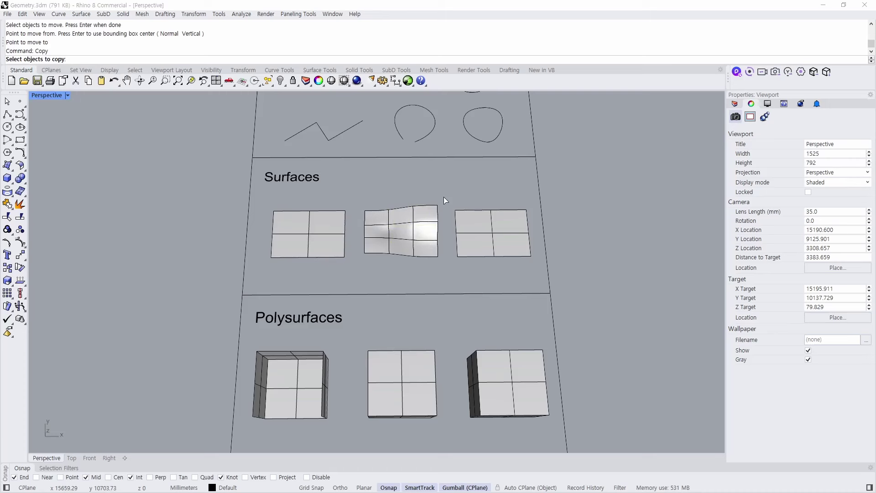
key("Escape")
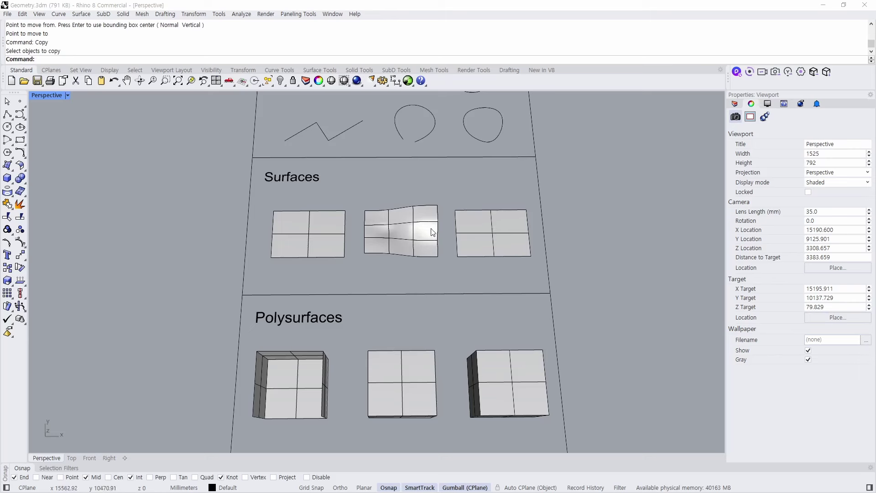
Select and deselect the flat surface at the end of the Surfaces row, and pick it as the object for a Move command
left_click(475, 235)
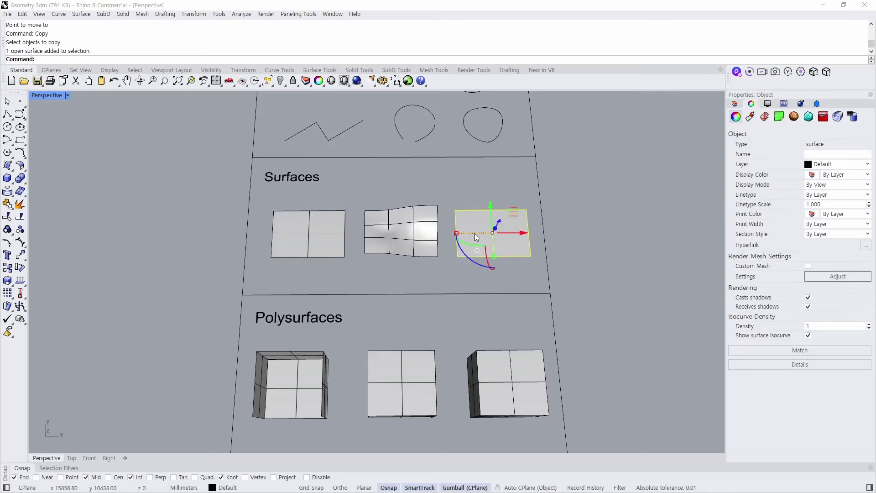
left_click(598, 224)
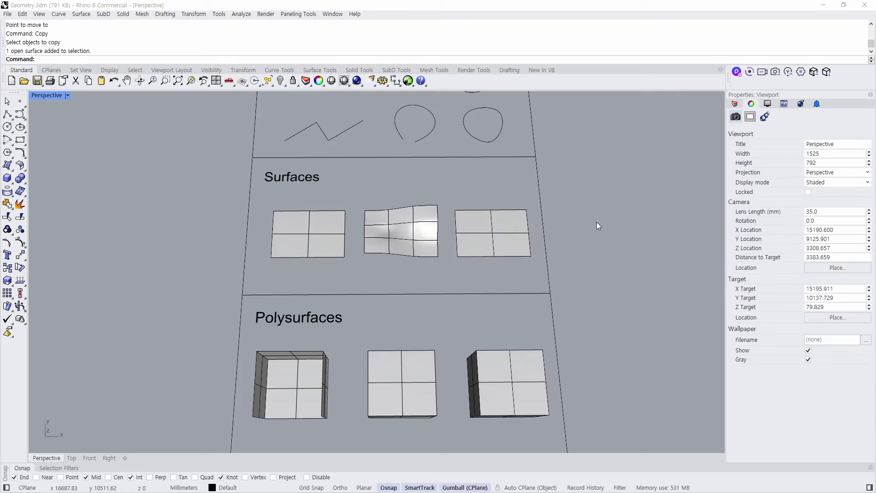
type("m")
key("Return")
left_click(473, 223)
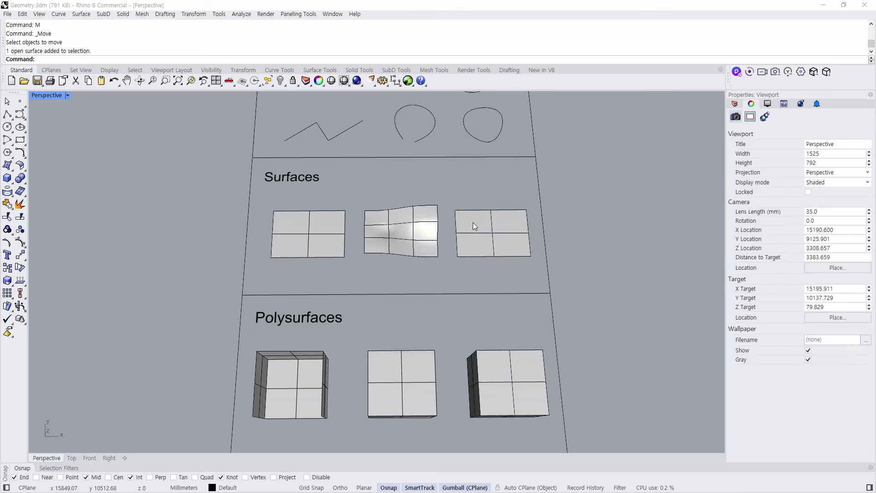
Preselect the last flat surface in the Surfaces row and try to Move it from a base point on it
left_click(475, 226)
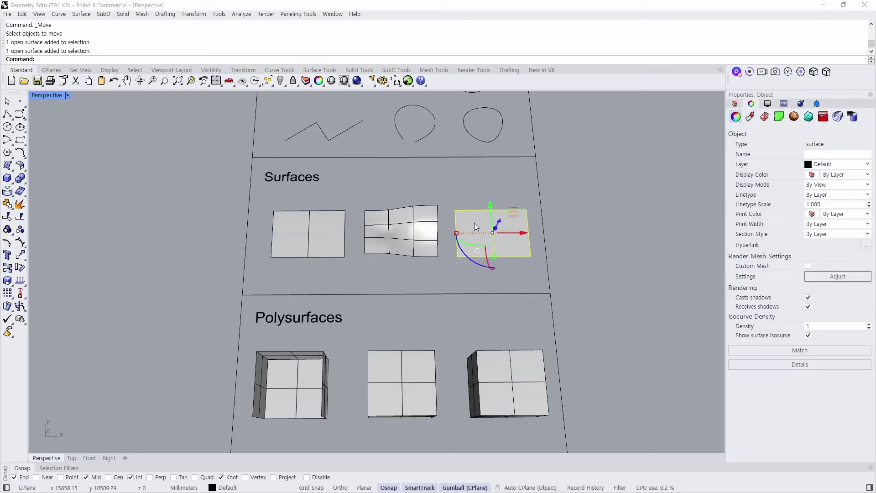
type("m")
key("Return")
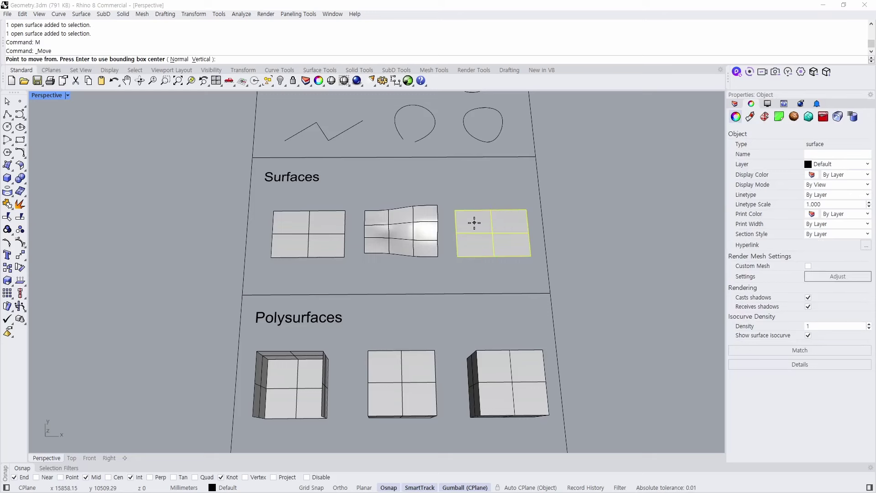
left_click(474, 222)
key("Escape")
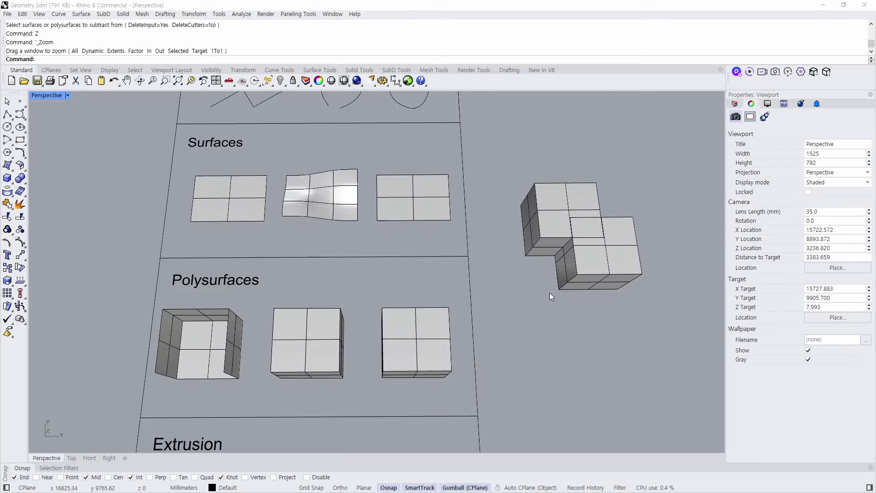
Start a Boolean Difference and choose the rear box of the two overlapping boxes as the solid to subtract from
type("bd")
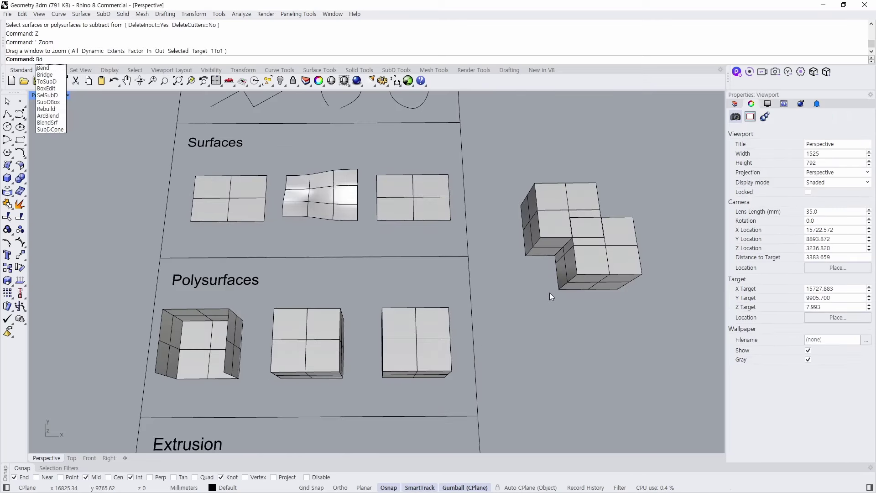
key("Return")
left_click(561, 211)
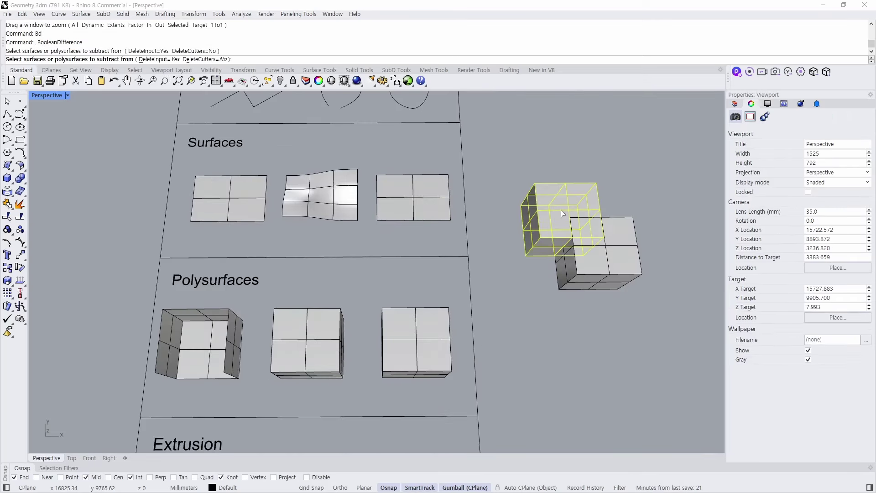
key("Return")
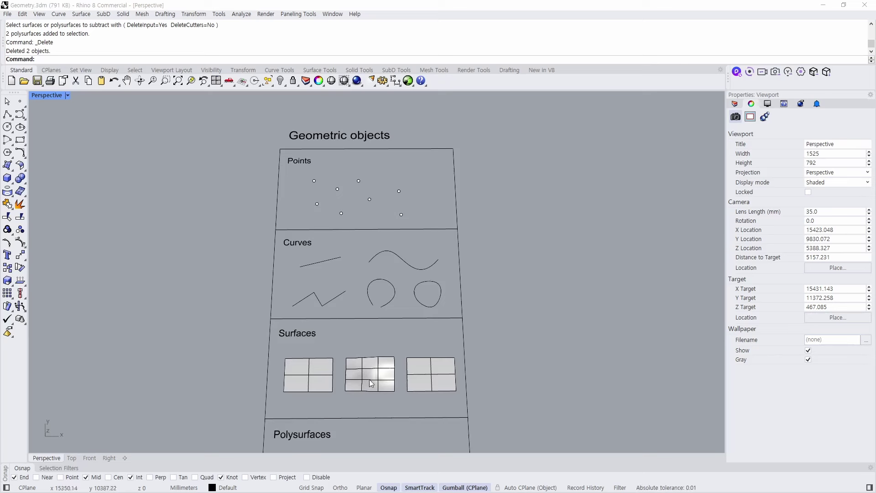
Select the curved and last flat surfaces together with the open round curve, the wavy curve and the straight line
left_click(417, 377)
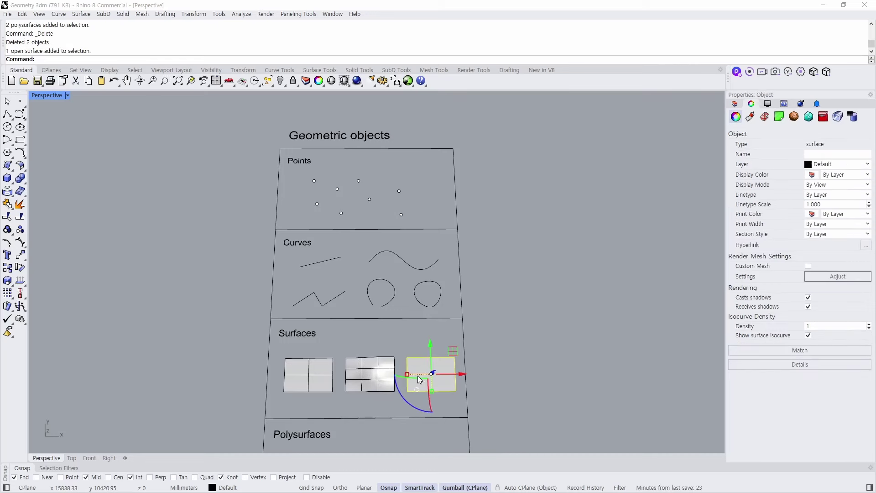
left_click(370, 377)
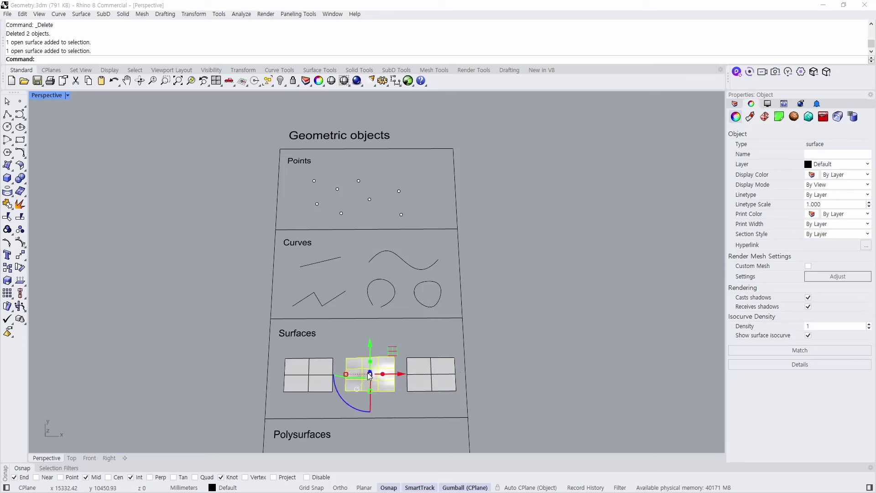
left_click(429, 372, "shift")
left_click(396, 293, "shift")
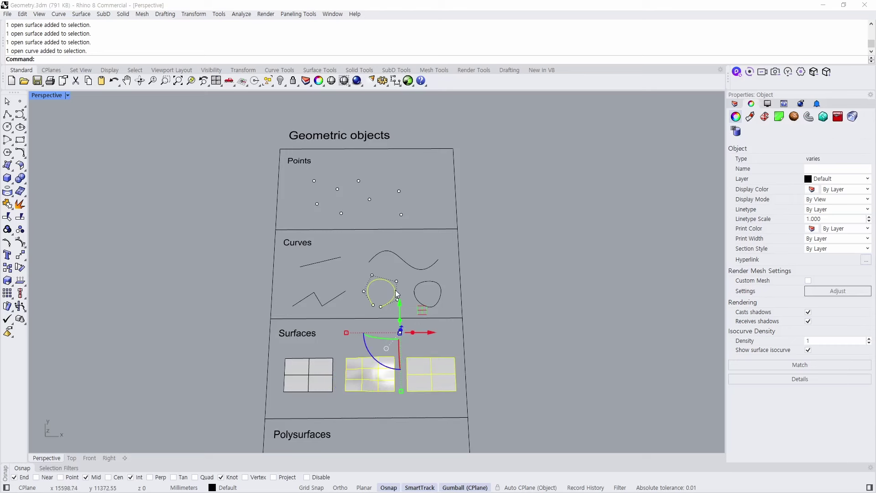
left_click(406, 261, "shift")
left_click(327, 261, "shift")
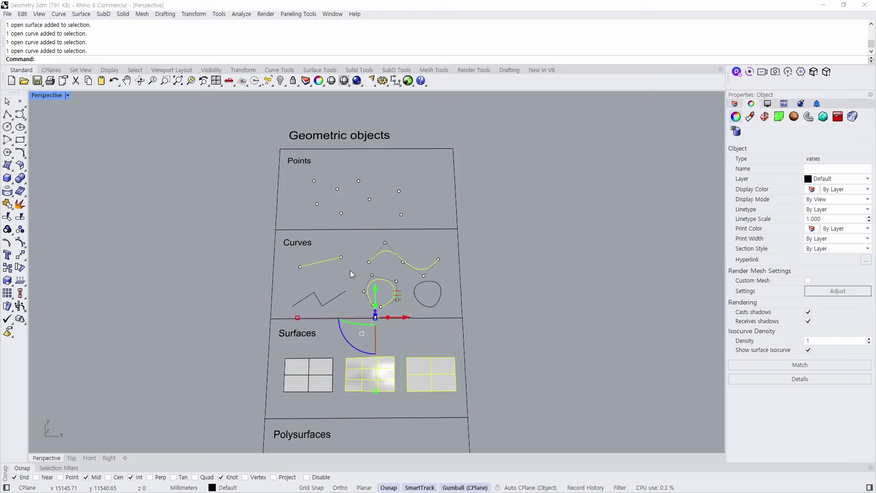
Remove the wavy curve and both surfaces from the selection, keeping the straight line and open round curve selected
left_click(416, 270, "ctrl")
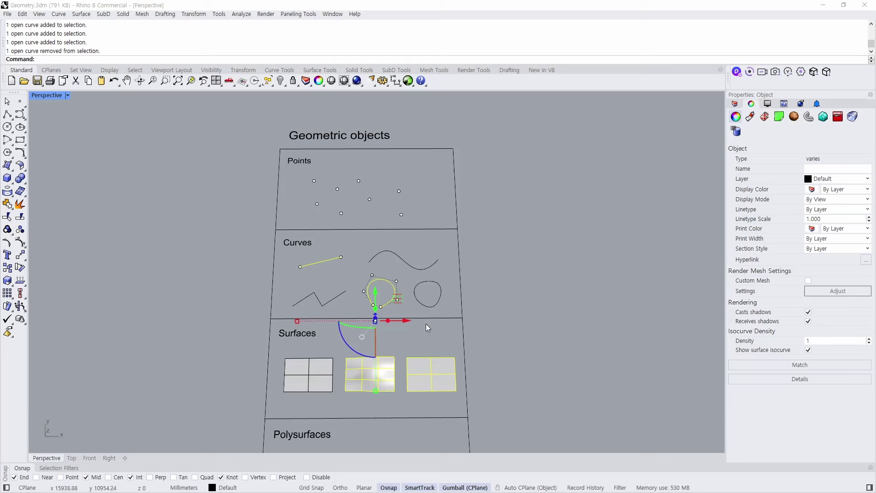
left_click(424, 371, "ctrl")
left_click(382, 378, "ctrl")
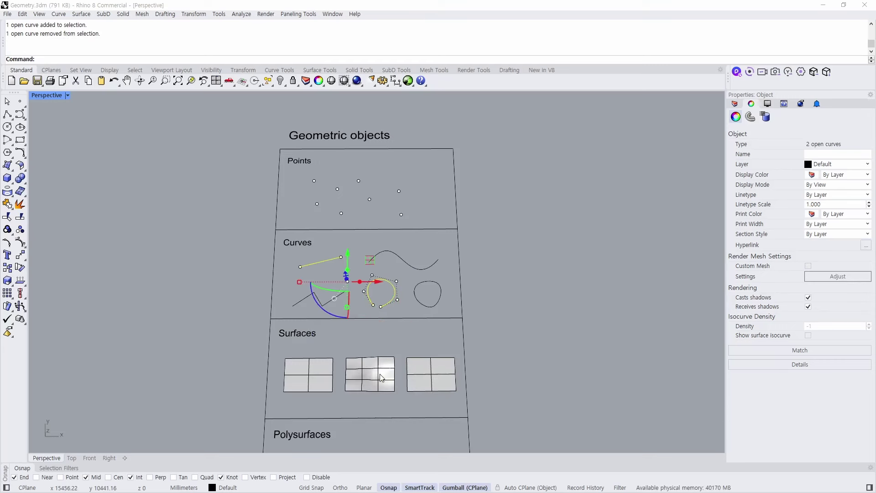
Duplicate the solid box beside the object chart into a cluster of three overlapping boxes and clear the selection
left_click_drag(545, 358, 524, 260)
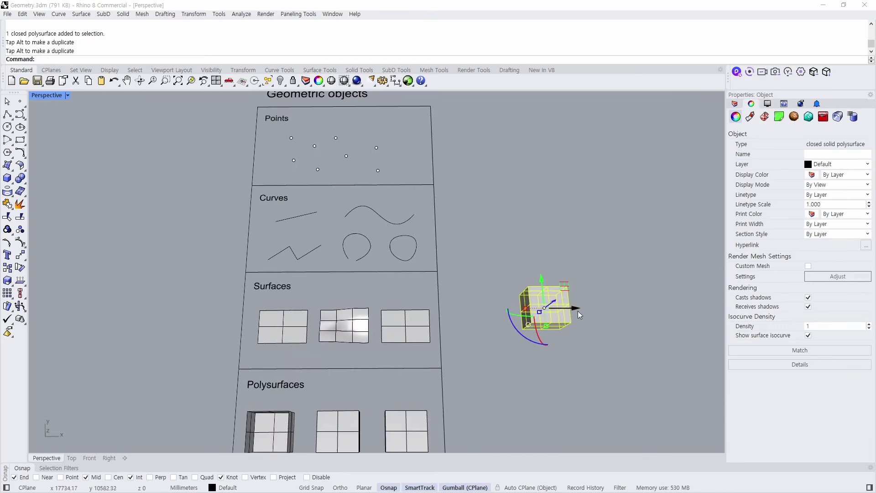
left_click_drag(543, 285, 586, 323)
key("Escape")
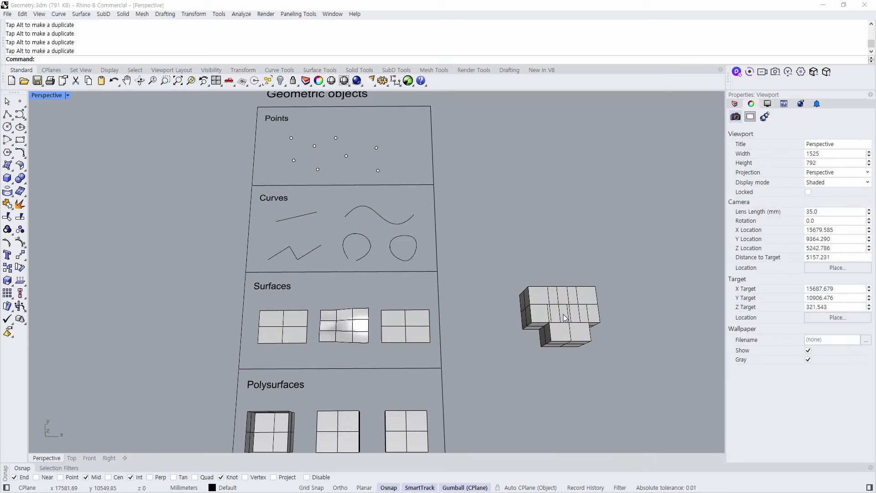
Pick the front box from the candidate polysurfaces where the three boxes overlap, and clear the selection
left_click(565, 317)
left_click(565, 315)
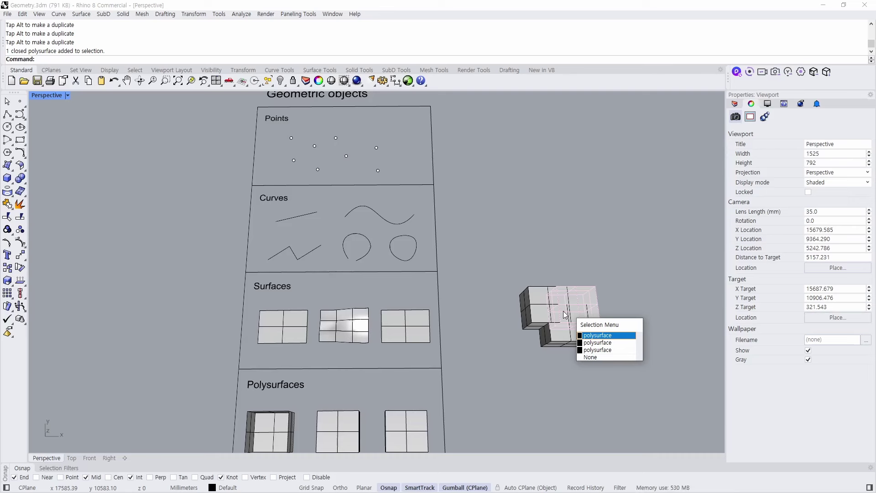
left_click(596, 351)
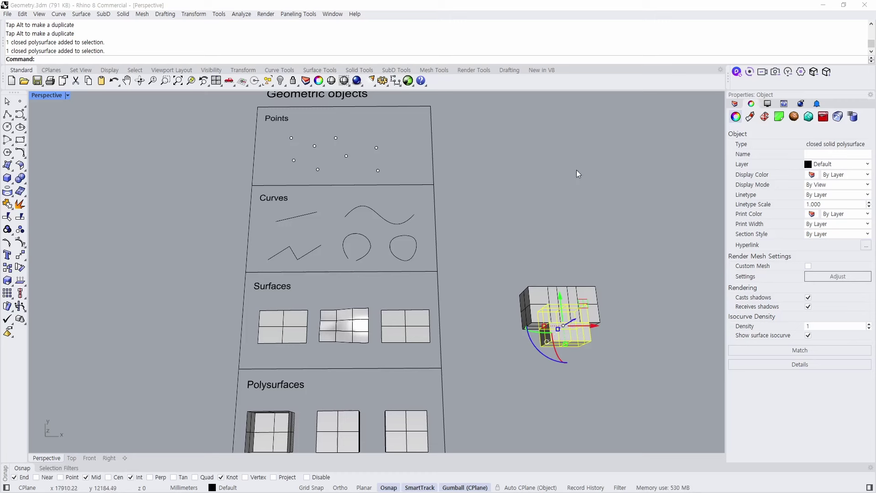
left_click(523, 227)
Select the three overlapping boxes beside the chart and delete them
left_click(559, 332)
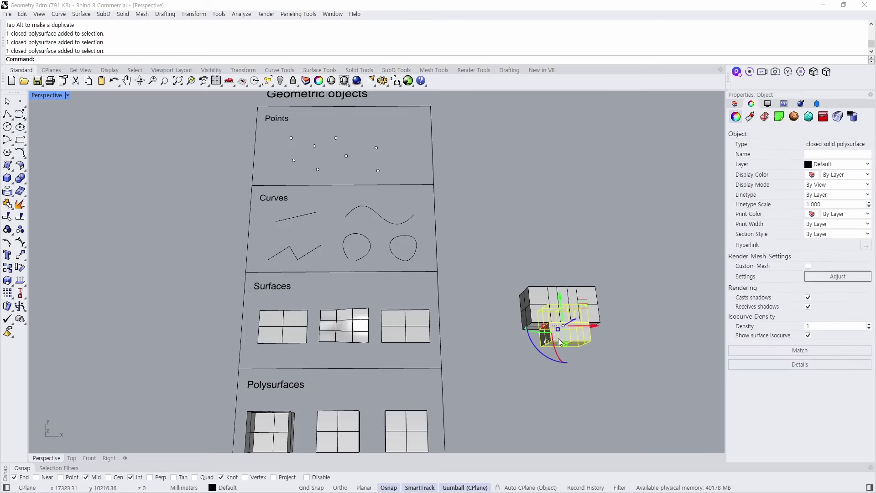
left_click(539, 316, "shift")
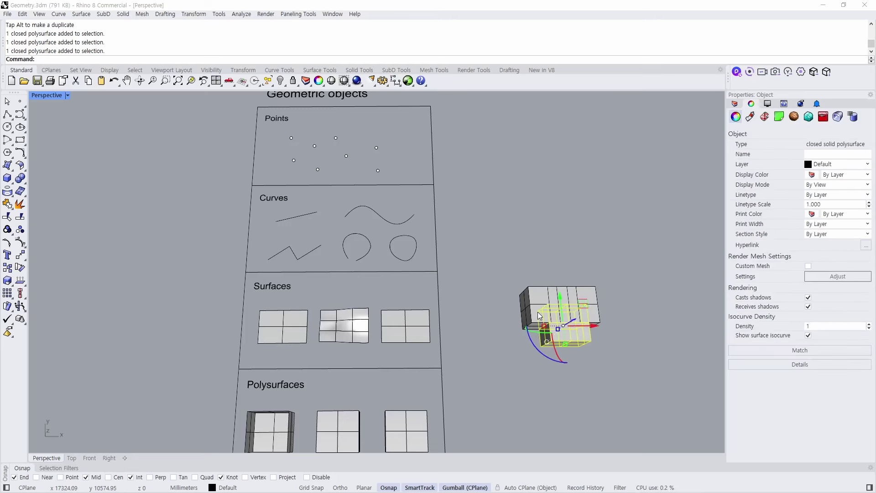
key("Delete")
Window-select the Surfaces label and its three surfaces, clear the selection, and repeat with a larger window overlapping the curves above
right_click_drag(232, 250, 286, 256, "shift")
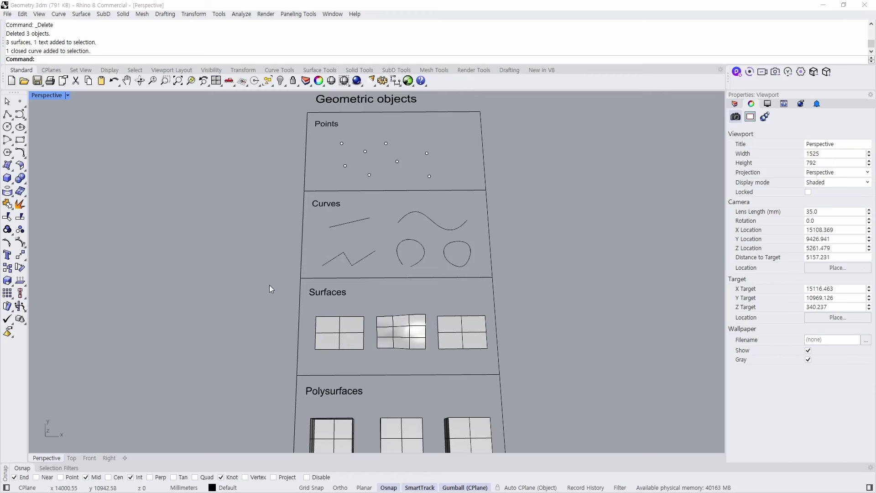
left_click_drag(264, 286, 524, 362)
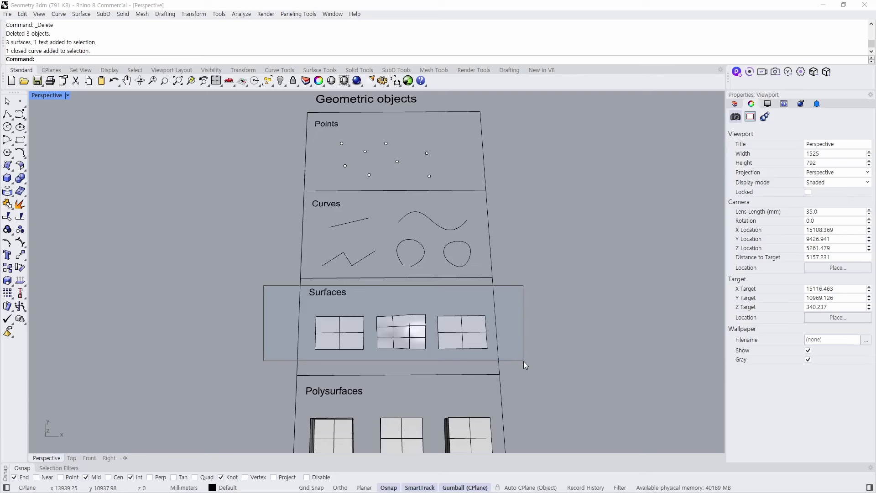
left_click_drag(523, 362, 524, 363)
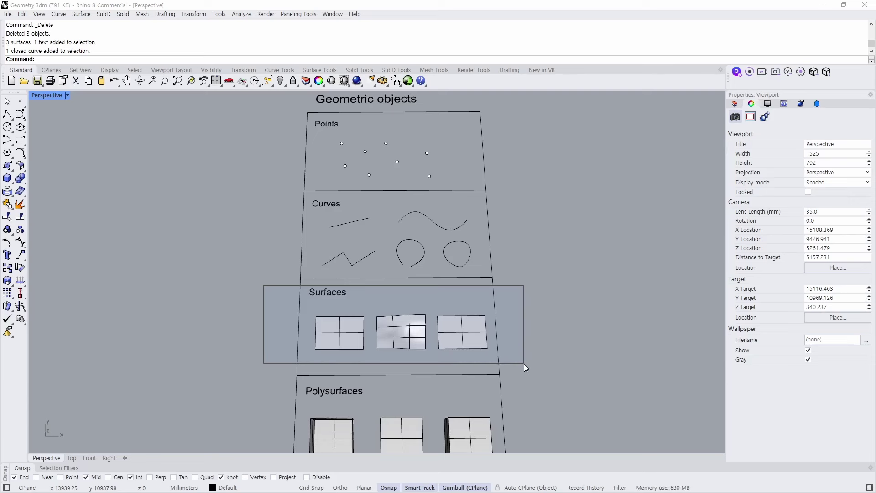
left_click_drag(524, 364, 524, 363)
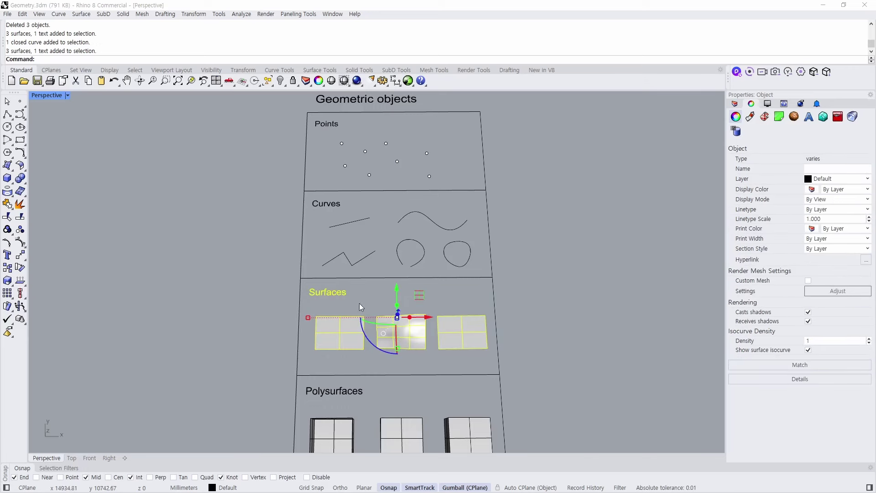
left_click(562, 278)
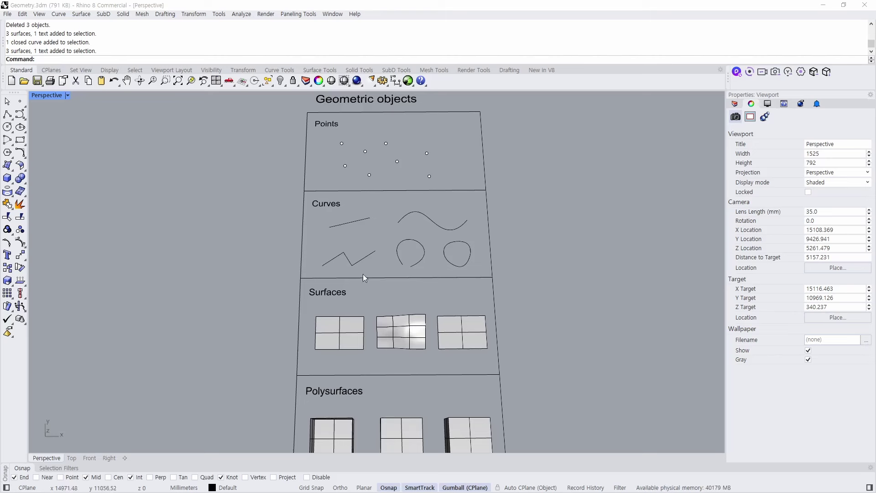
left_click_drag(269, 257, 536, 361)
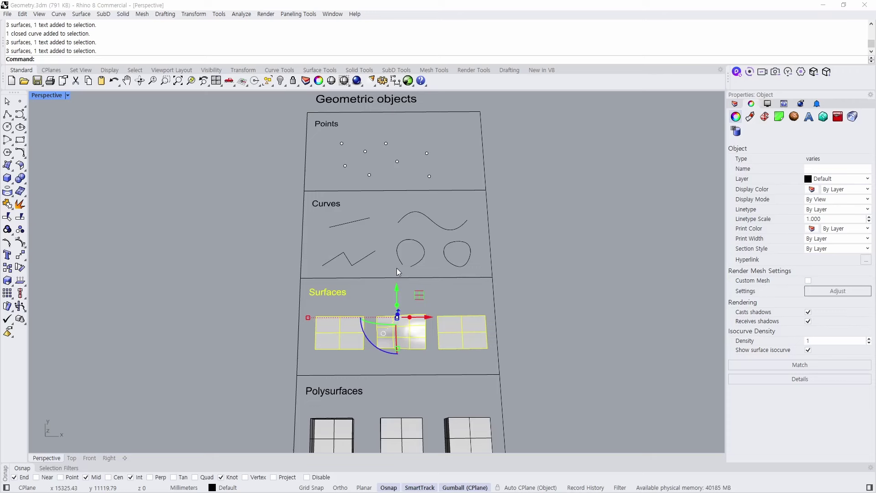
left_click(553, 304)
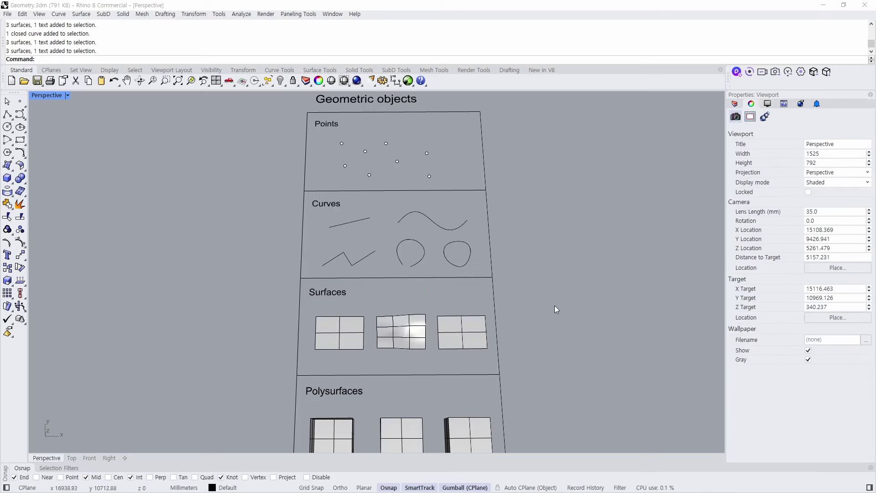
Crossing-select the Surfaces row with the curves above it, clear the selection, and crossing-select only the middle and last surfaces with their border
left_click_drag(526, 366, 257, 249)
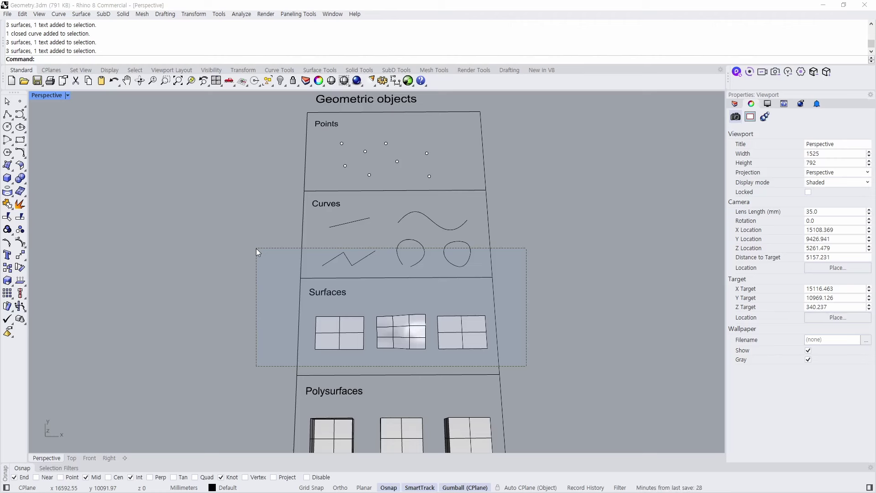
left_click_drag(256, 248, 254, 257)
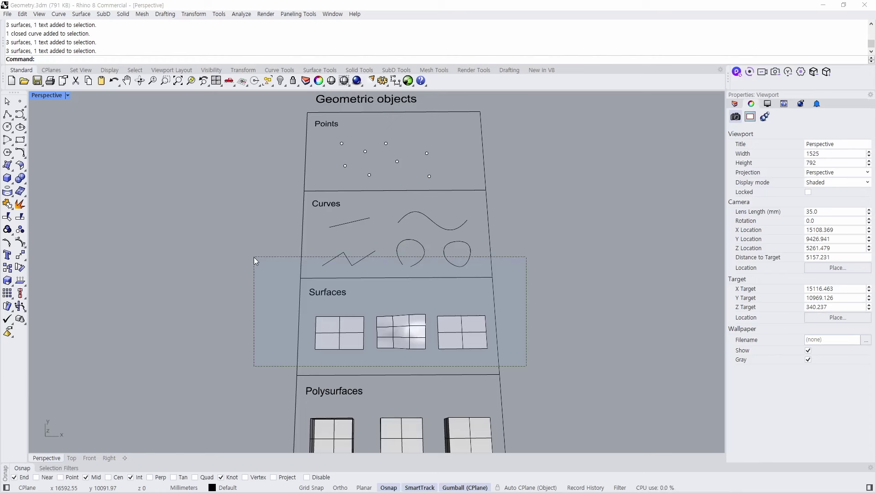
left_click_drag(254, 256, 254, 256)
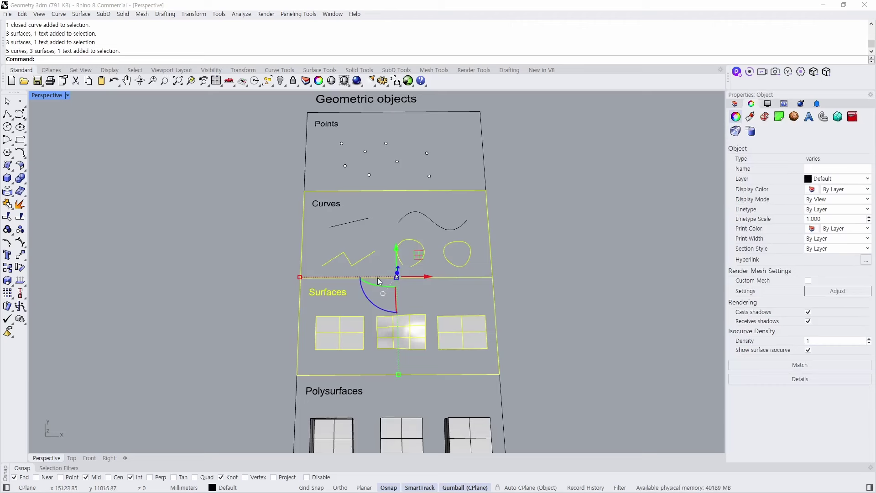
left_click(531, 296)
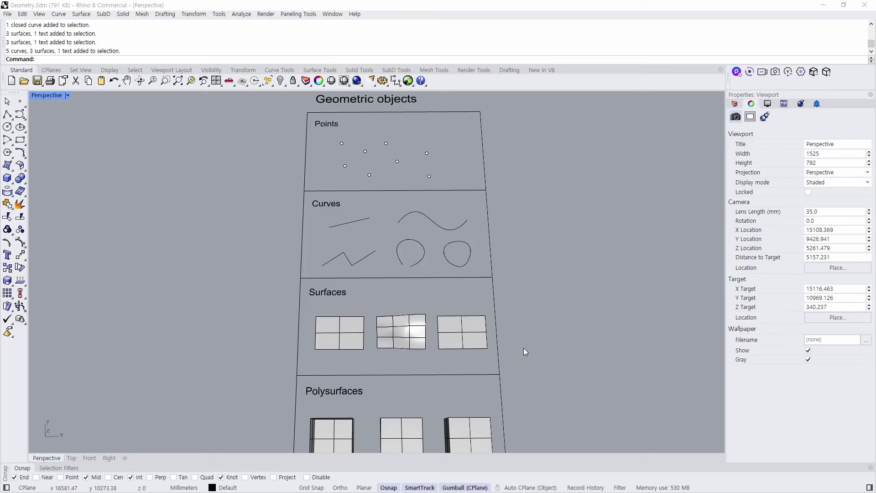
left_click_drag(534, 347, 394, 310)
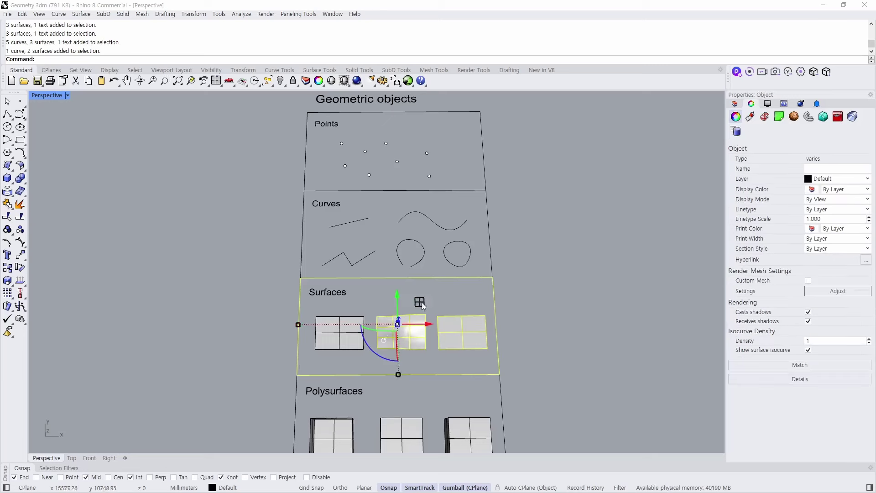
Add the Curves border, wave, open circle and closed curve to the selection, and add and remove the Curves label and straight line
left_click_drag(522, 247, 459, 224, "shift")
left_click_drag(375, 233, 335, 207, "shift")
left_click_drag(372, 242, 319, 201, "ctrl")
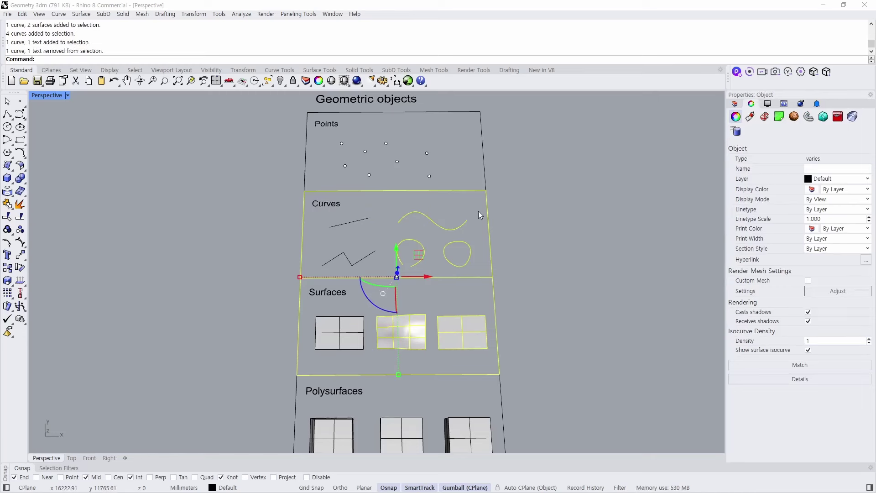
Remove the wave, the closed curve and the last surface from the selection, and clear the remaining selection
left_click_drag(479, 211, 455, 270)
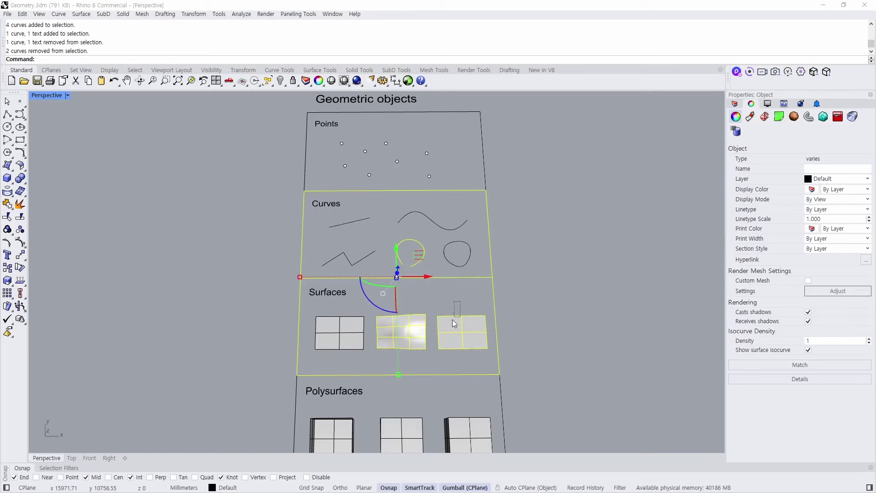
left_click(453, 331, "ctrl")
left_click(528, 310)
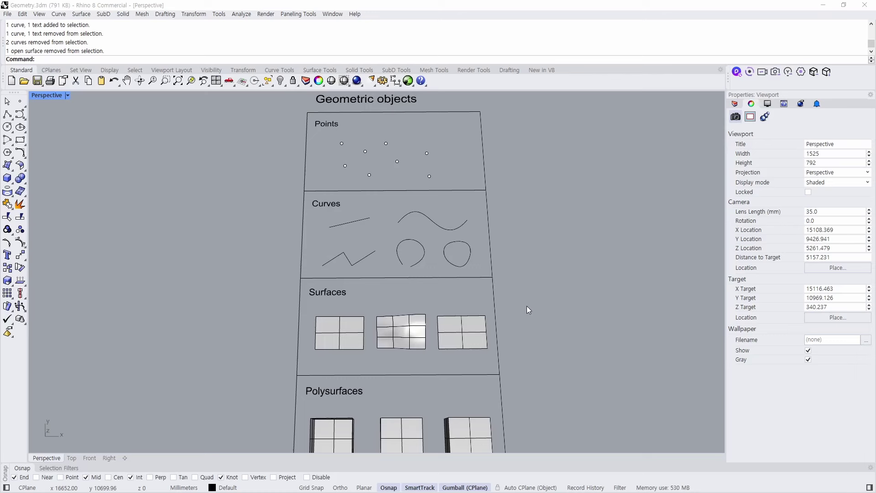
Use SelWindow to select the labels, curves and surfaces inside the Curves and Surfaces rows, and clear the selection
type("Sel")
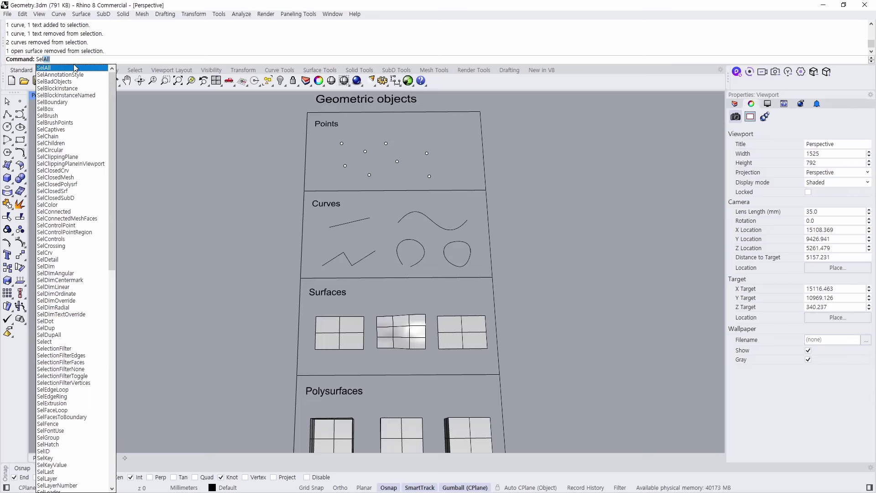
key("BackSpace")
key("BackSpace")
type("windo")
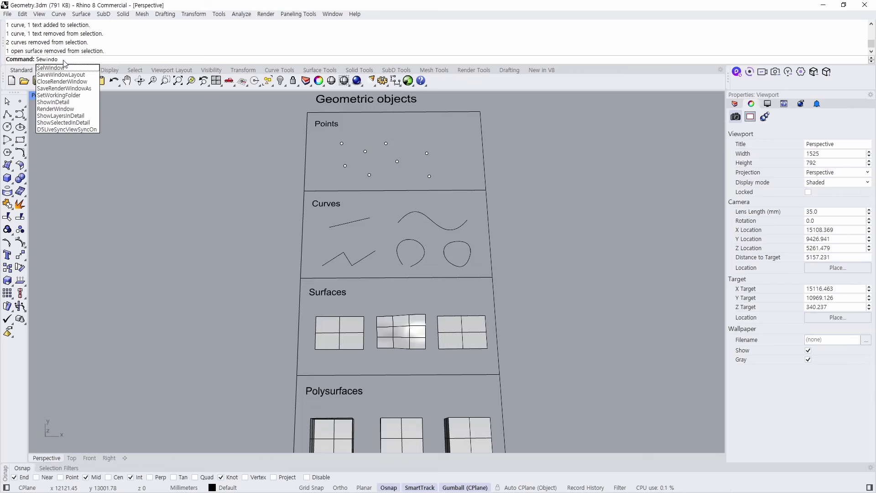
key("Return")
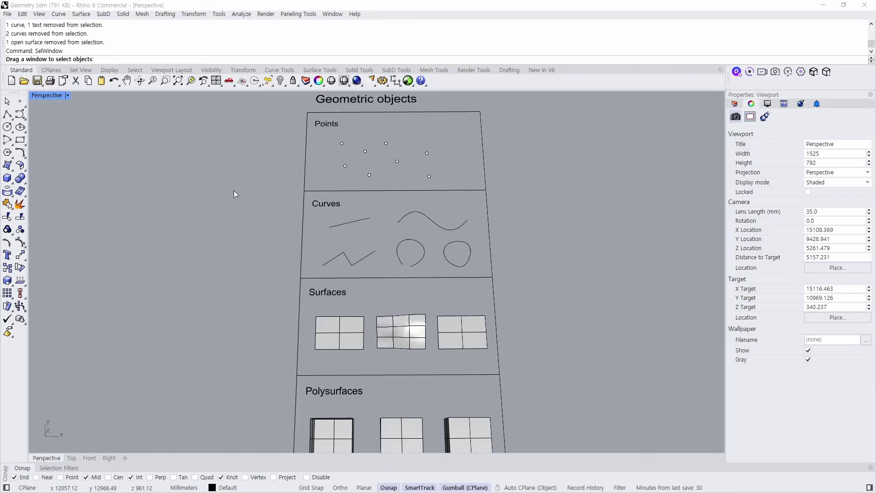
left_click_drag(544, 190, 242, 365)
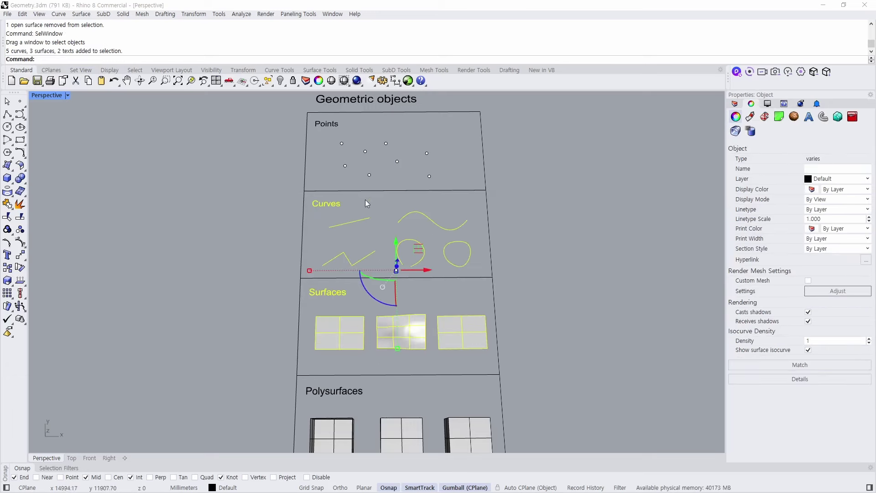
left_click(283, 282)
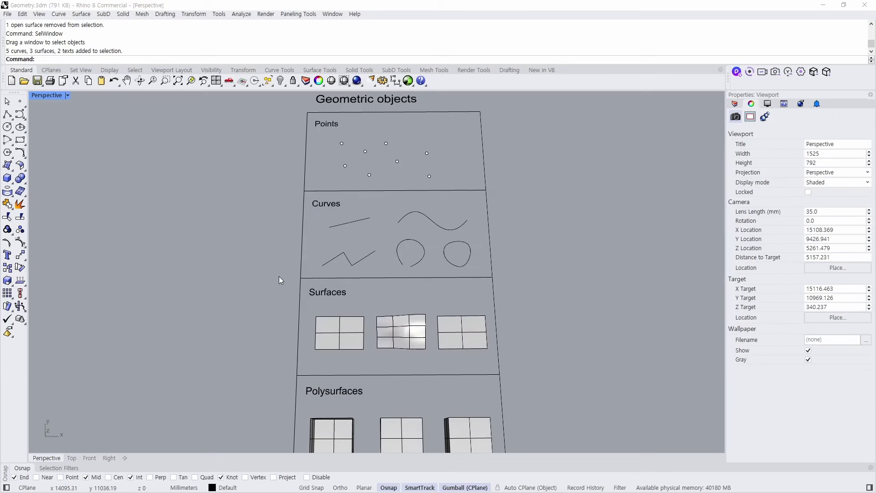
Use SelCrossing over the first part of the Points, Curves and Surfaces rows, and clear the selection
type("Sel")
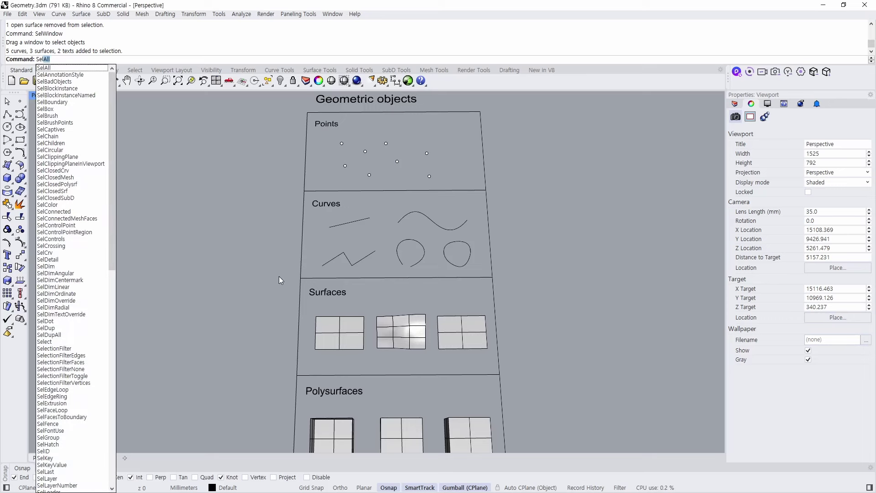
type("Crossing")
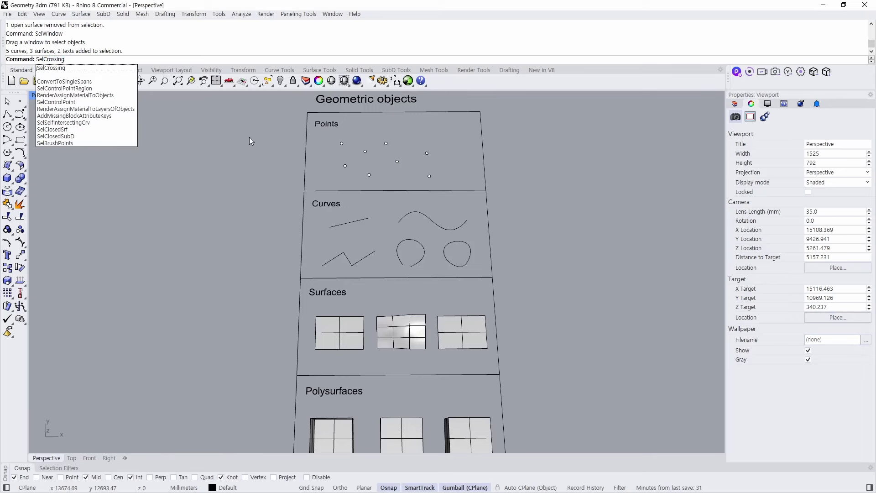
key("Return")
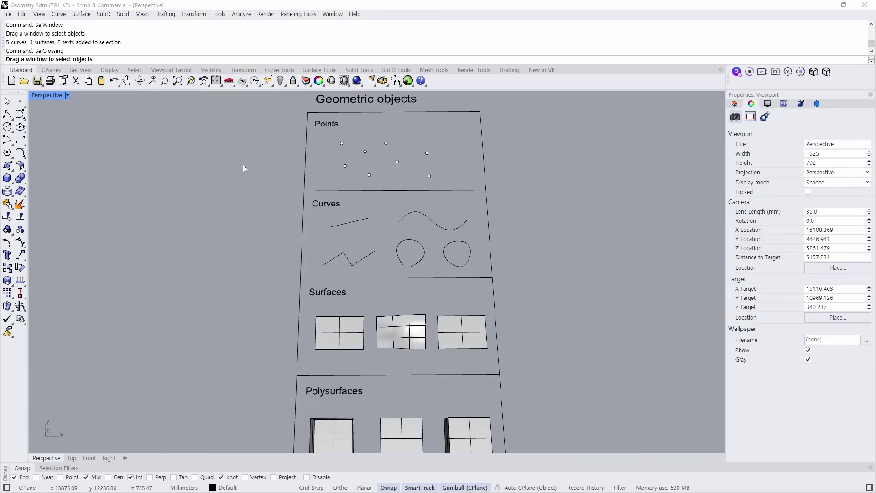
left_click_drag(243, 166, 372, 363)
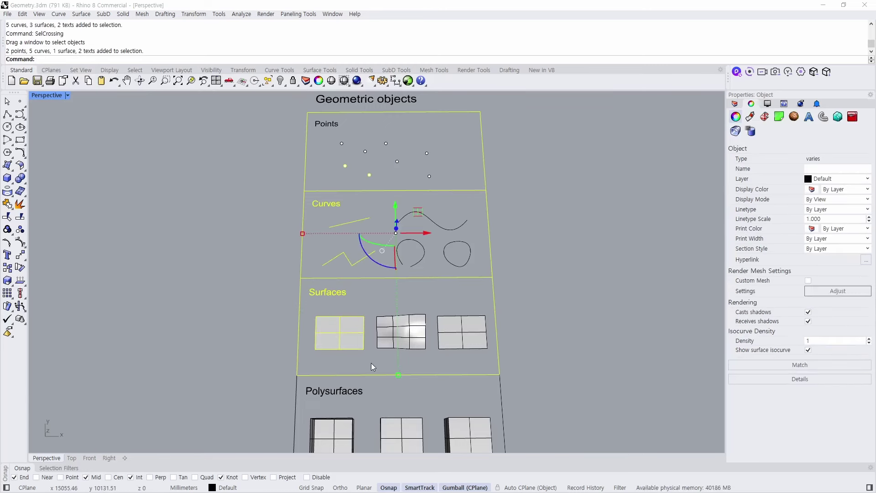
left_click(529, 248)
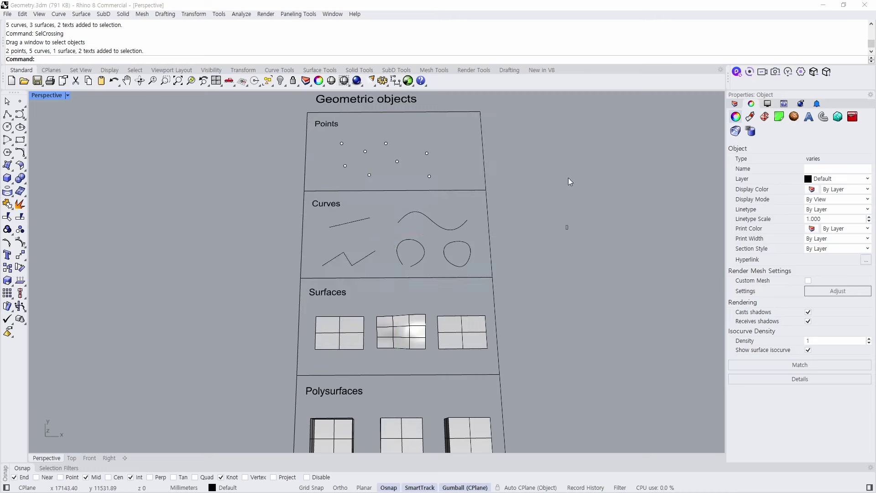
Crossing-select the Curves row's curves and borders, clear the selection, and draw selection windows over the empty space beside the chart
left_click_drag(569, 177, 347, 296)
left_click(521, 240)
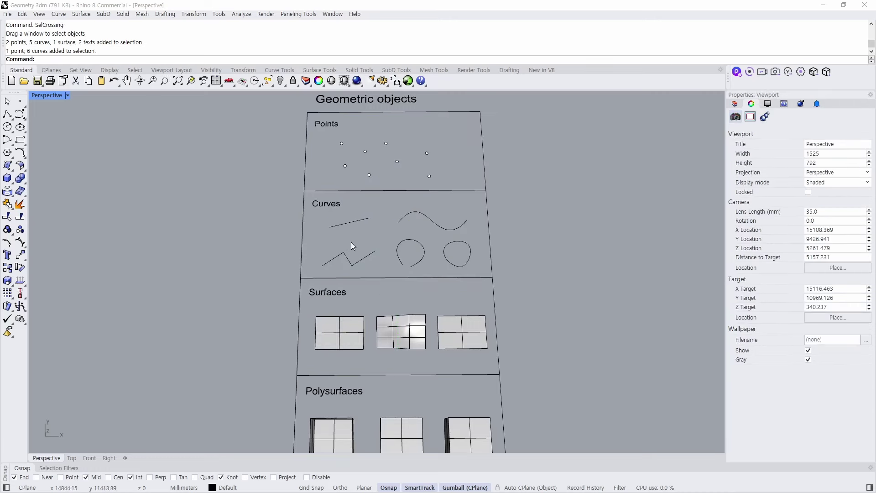
left_click_drag(245, 167, 266, 303)
left_click_drag(195, 185, 278, 311)
Select the last box in the Polysurfaces row as a whole object and clear the selection
scroll(440, 324, "up", 2)
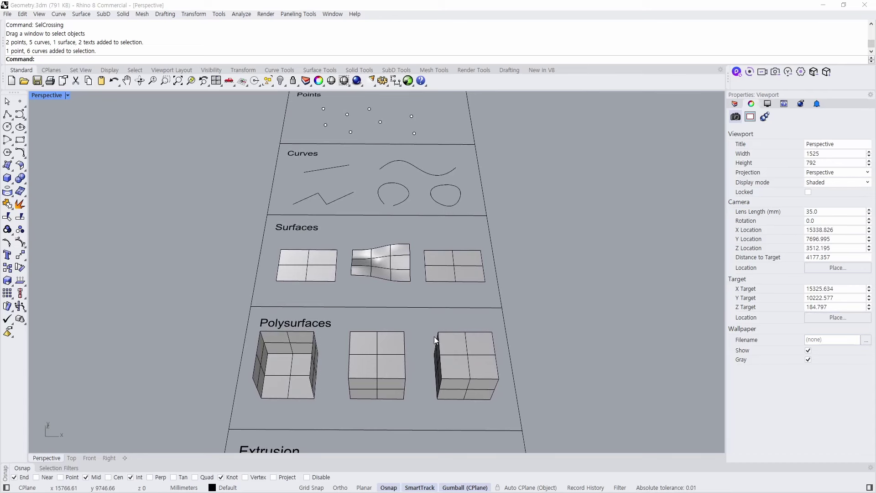
left_click(454, 354)
right_click_drag(497, 394, 453, 357, "shift")
left_click(436, 329)
left_click(458, 297)
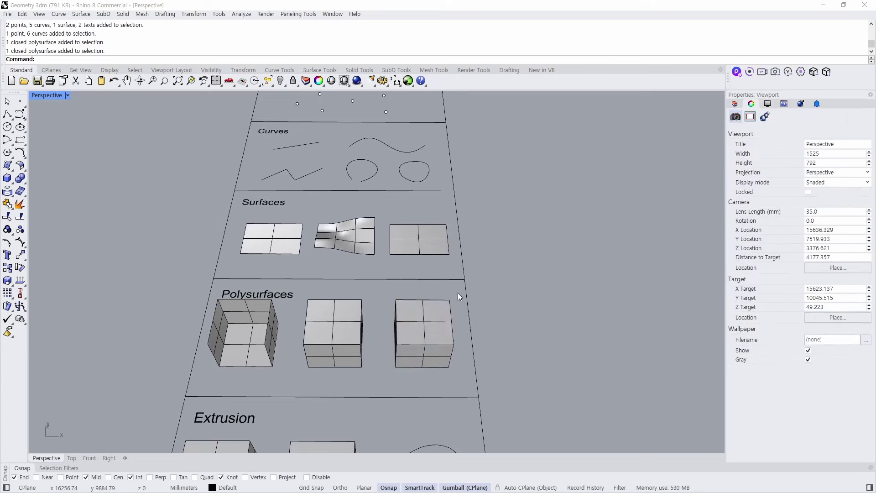
left_click(427, 358)
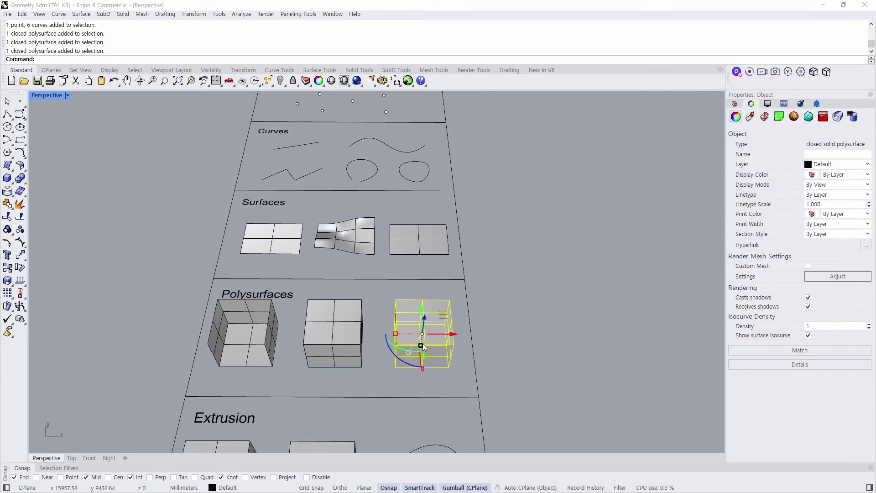
left_click(445, 372)
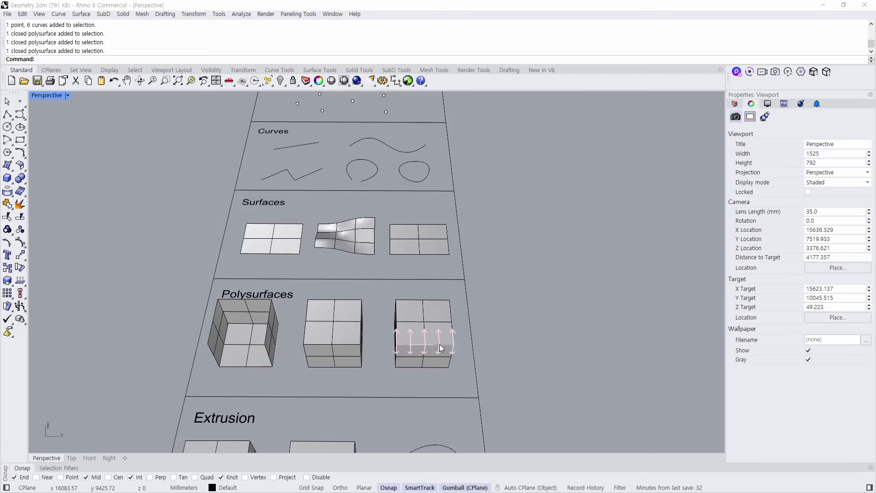
Sub-select the top front edge of the last Polysurfaces box, move it upward, undo the move, and clear the selection
left_click(423, 346, "ctrl+shift")
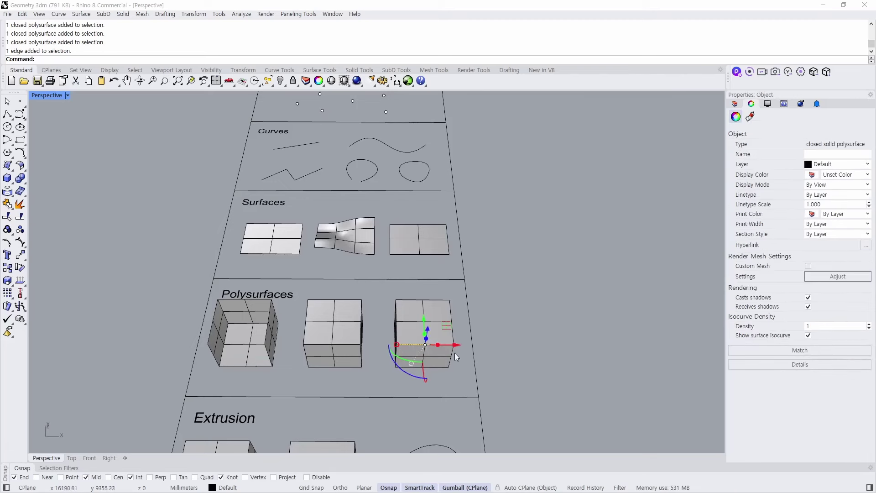
scroll(422, 345, "up", 5)
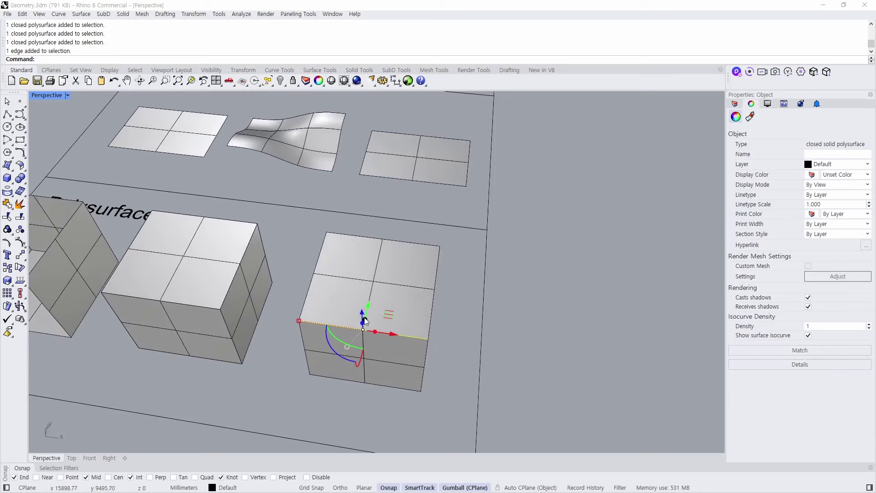
left_click_drag(363, 312, 359, 288)
key("ctrl+z")
right_click_drag(360, 288, 333, 336)
key("Escape")
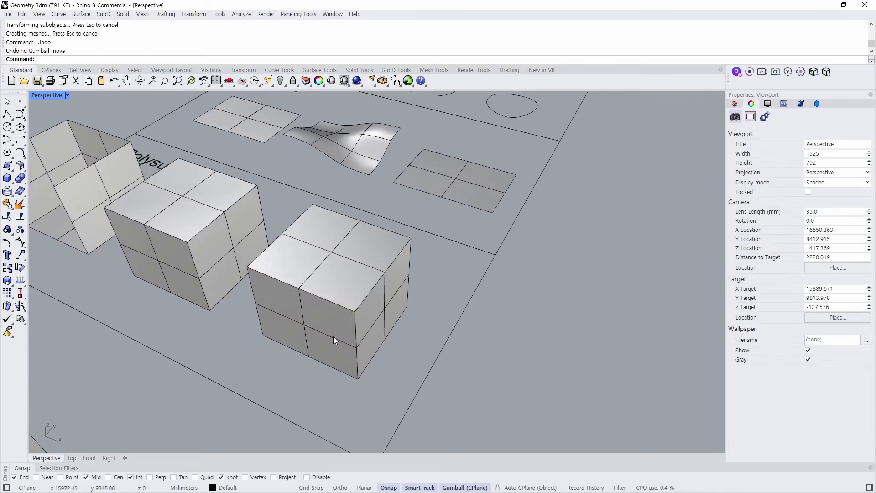
Sub-select the front face of the last Polysurfaces box, move it outward, undo the move, and clear the selection
left_click(298, 321, "ctrl+shift")
left_click_drag(323, 313, 351, 354)
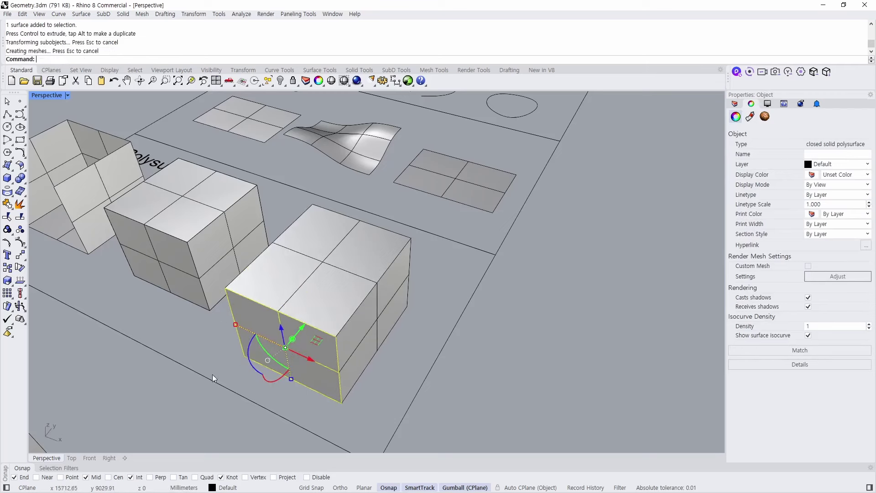
key("ctrl+z")
right_click_drag(360, 381, 420, 336)
key("Escape")
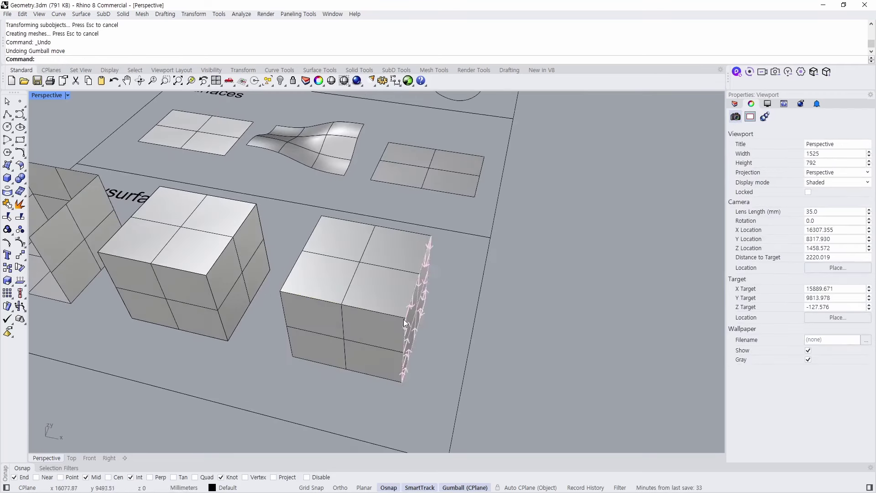
Sub-select the top front corner vertex of the last Polysurfaces box, move it inward along X, and undo the move
left_click(404, 319, "ctrl+shift")
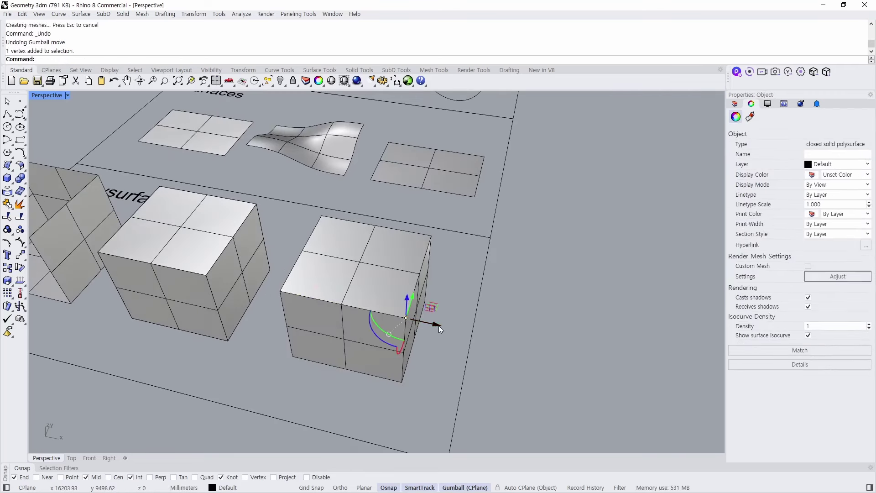
left_click_drag(439, 325, 398, 316)
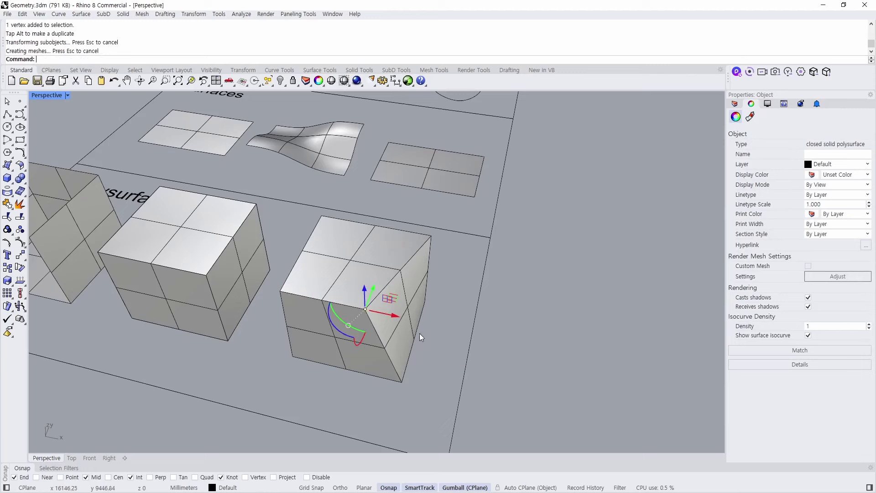
key("ctrl+z")
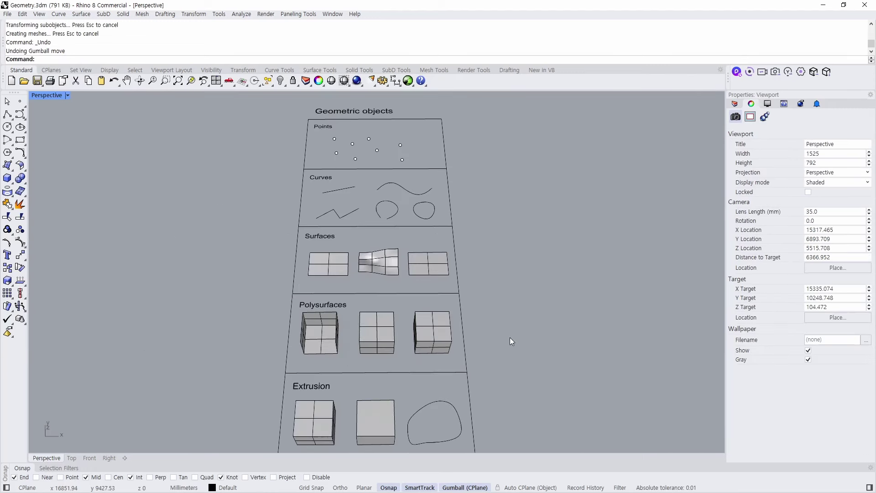